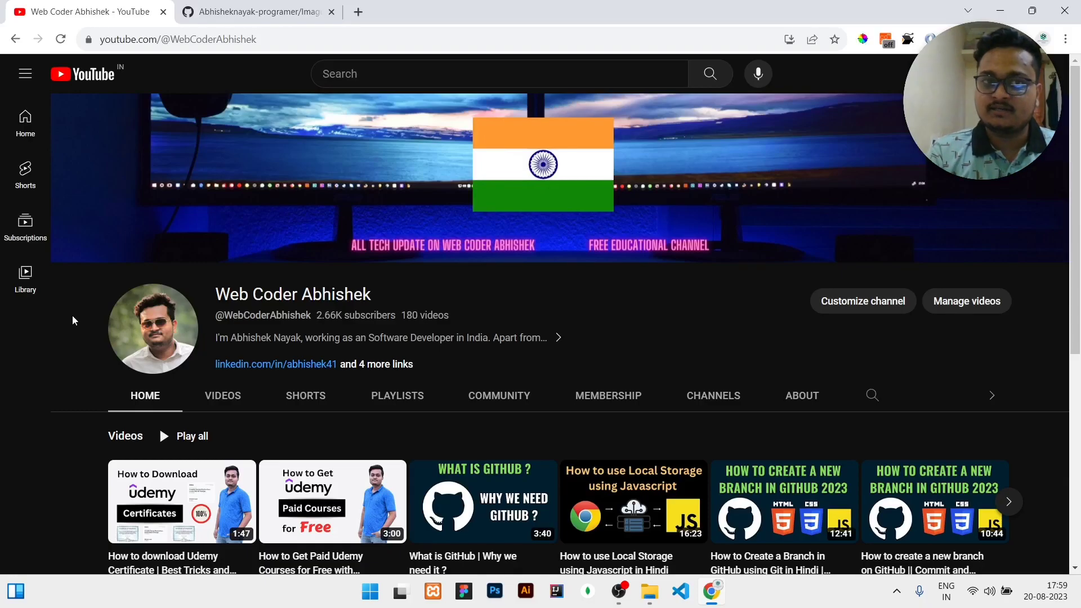
- Switch to the browser tab showing the Image_Generation_AI GitHub repository
{"action": "left_click", "coordinate": [258, 11]}
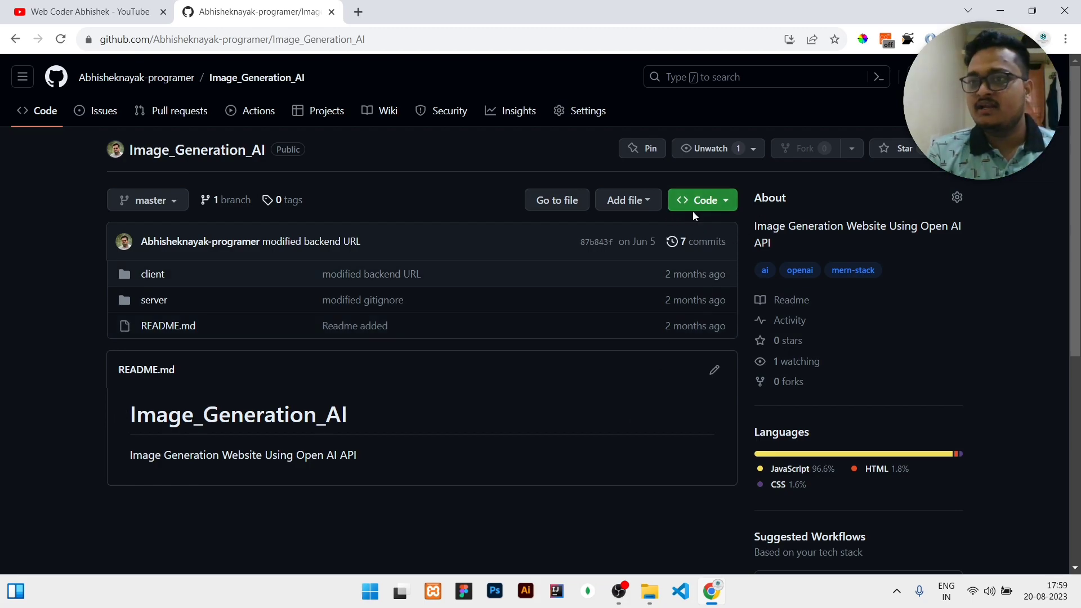
- Copy the repository's HTTPS clone URL from the Code dropdown
{"action": "left_click", "coordinate": [710, 200]}
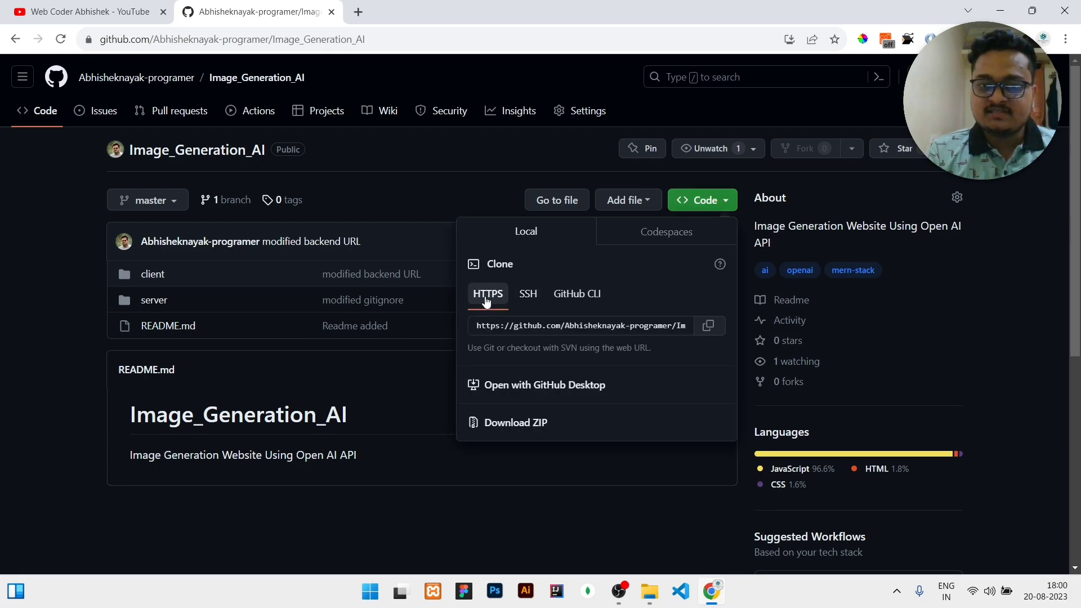
{"action": "left_click", "coordinate": [555, 325]}
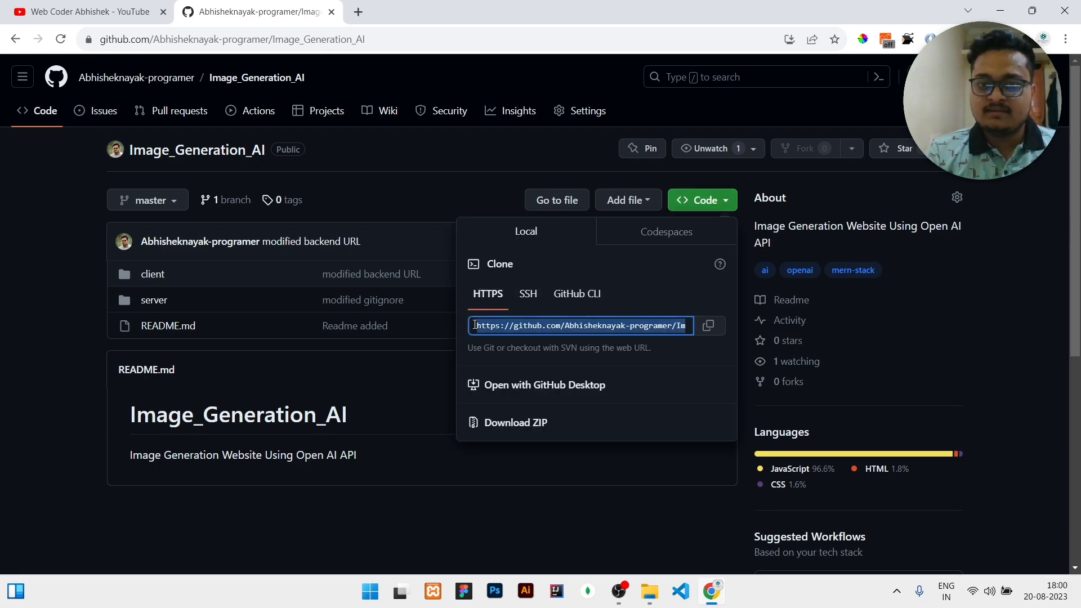
{"action": "left_click", "coordinate": [555, 326]}
{"action": "left_click", "coordinate": [710, 327]}
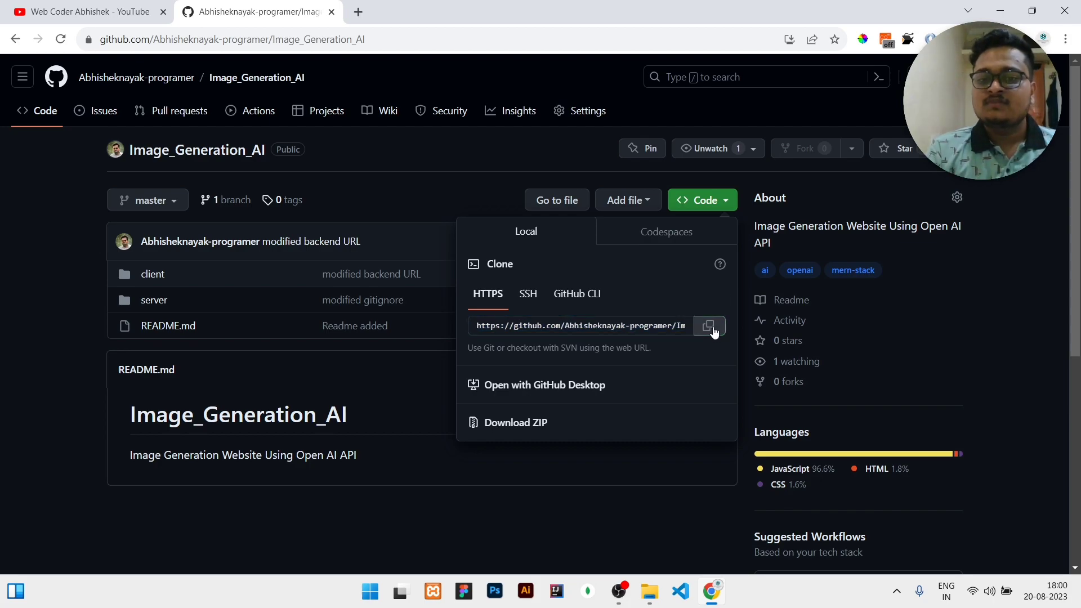
- Open a PowerShell terminal in the empty Youtube Works folder
{"action": "left_click", "coordinate": [650, 591]}
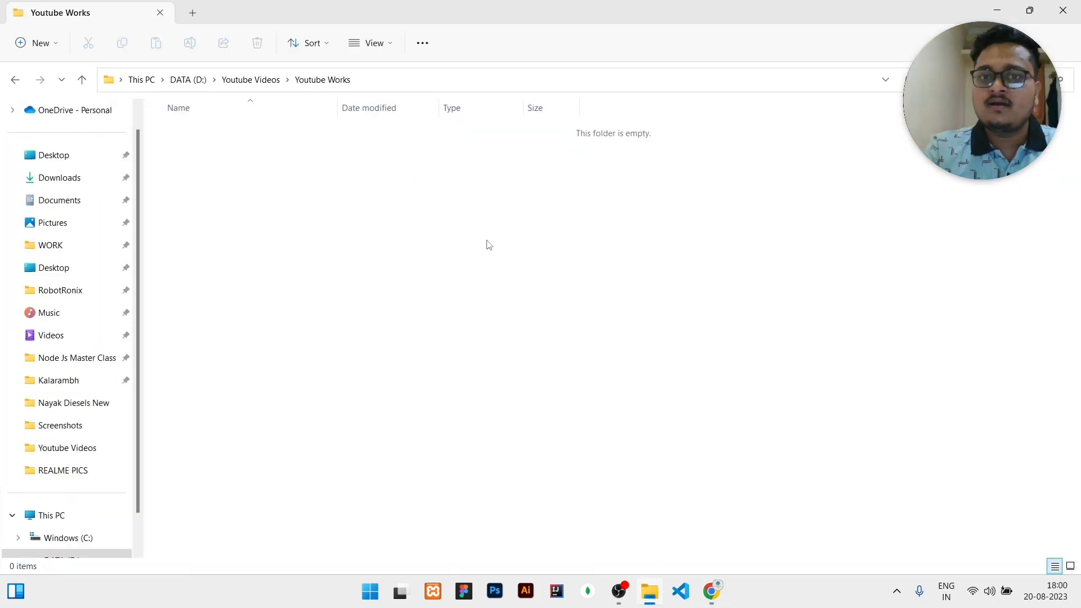
{"action": "right_click", "coordinate": [441, 201]}
{"action": "left_click", "coordinate": [505, 362]}
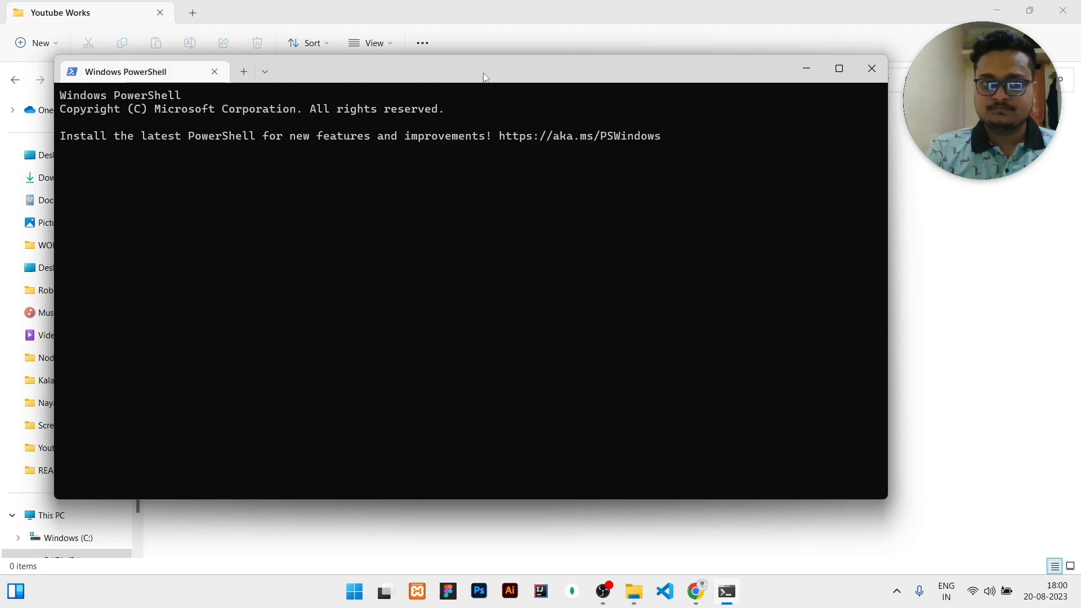
- Run git clone with the pasted Image_Generation_AI URL, then minimize PowerShell
{"action": "left_click_drag", "start_coordinate": [499, 81], "coordinate": [624, 135]}
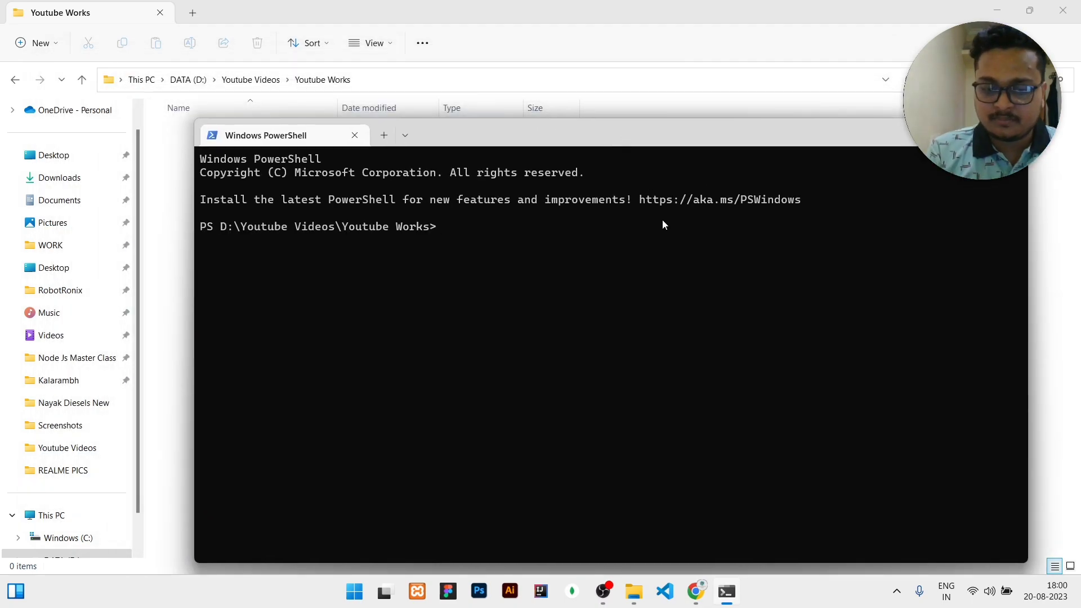
{"action": "type", "text": "git clone"}
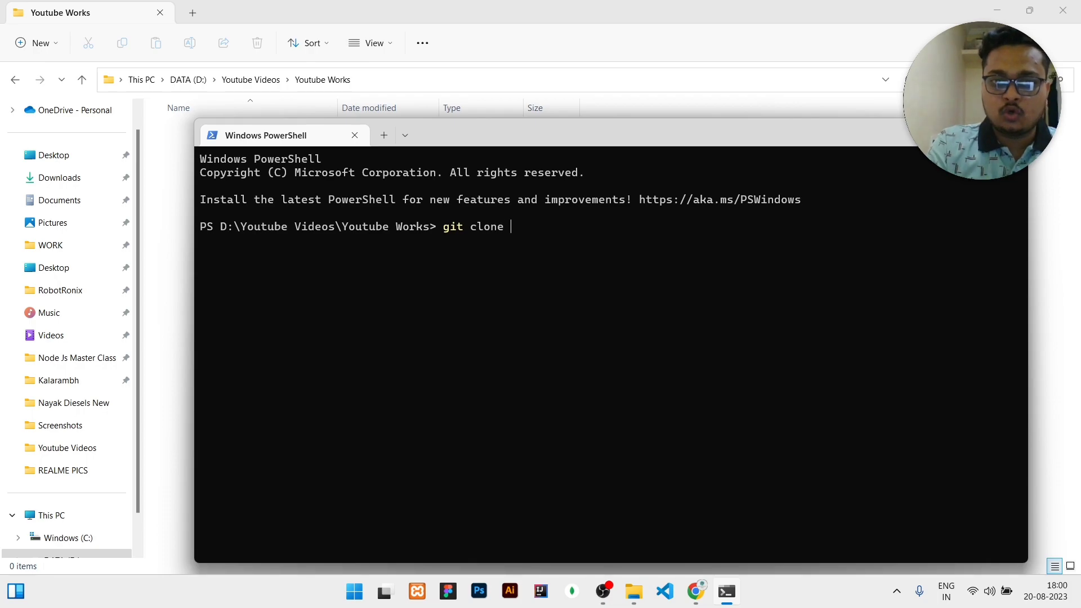
{"action": "key", "text": "ctrl+v"}
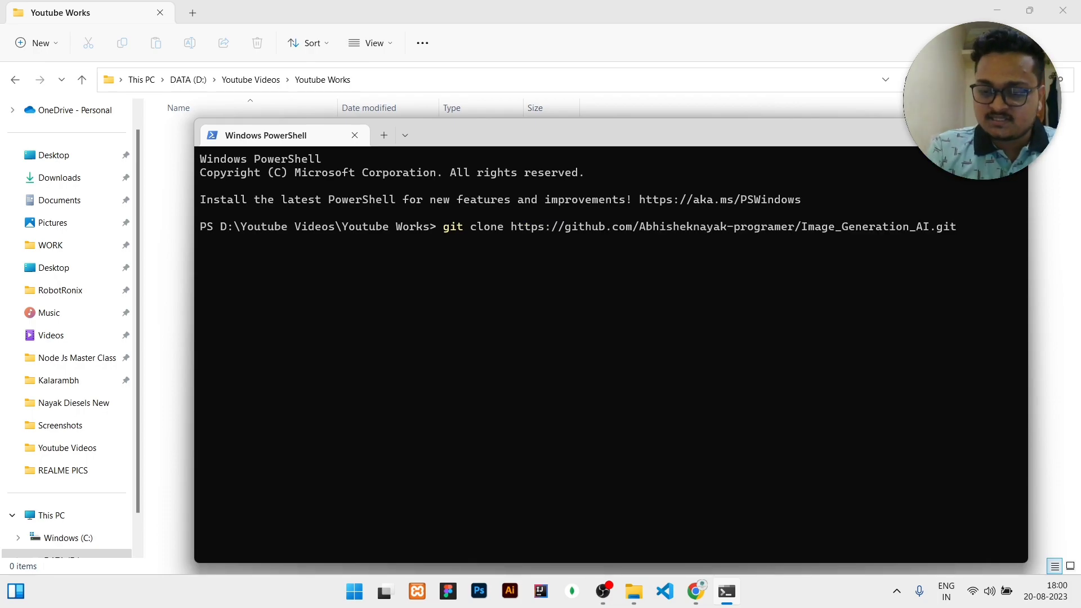
{"action": "key", "text": "Return"}
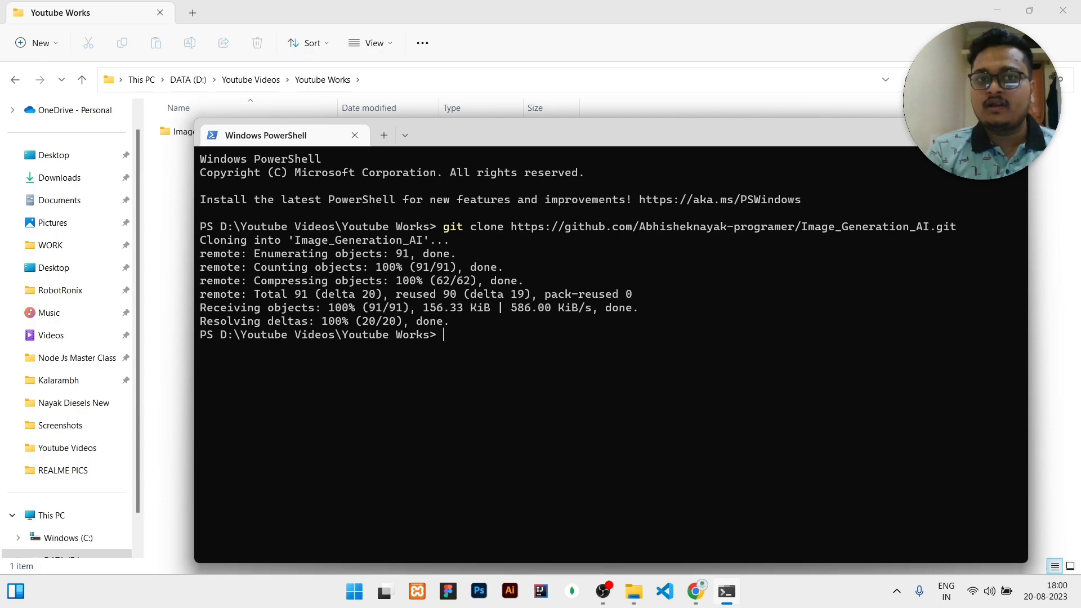
{"action": "left_click", "coordinate": [996, 10]}
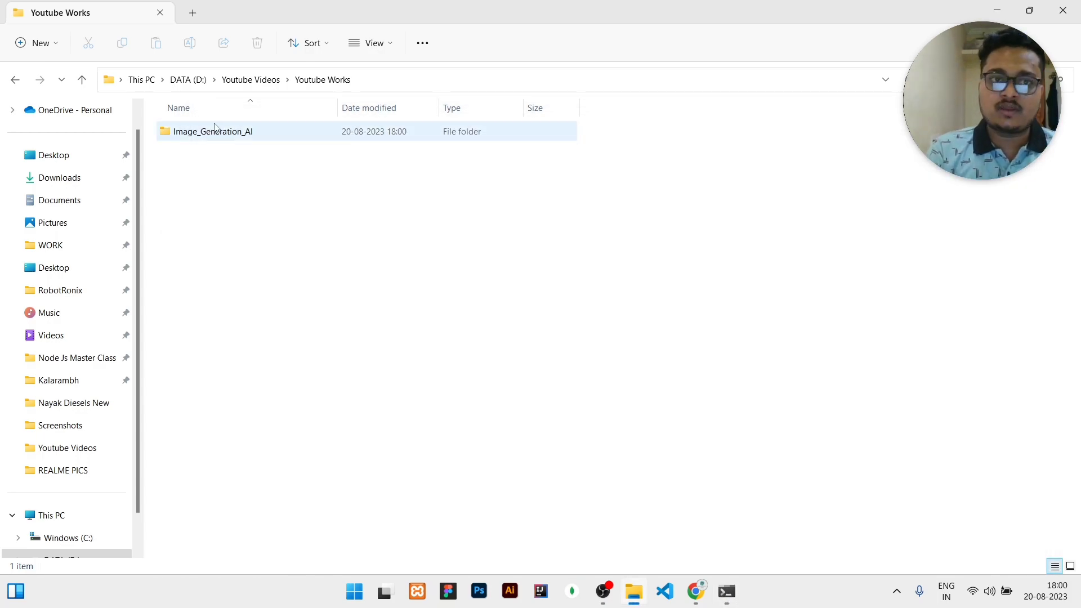
- Switch to large icons and browse Image_Generation_AI's server folder, then open client
{"action": "key", "text": "ctrl+shift+2"}
{"action": "scroll", "coordinate": [214, 125], "scroll_direction": "up", "scroll_amount": 1}
{"action": "scroll", "coordinate": [214, 125], "scroll_direction": "up", "scroll_amount": 1}
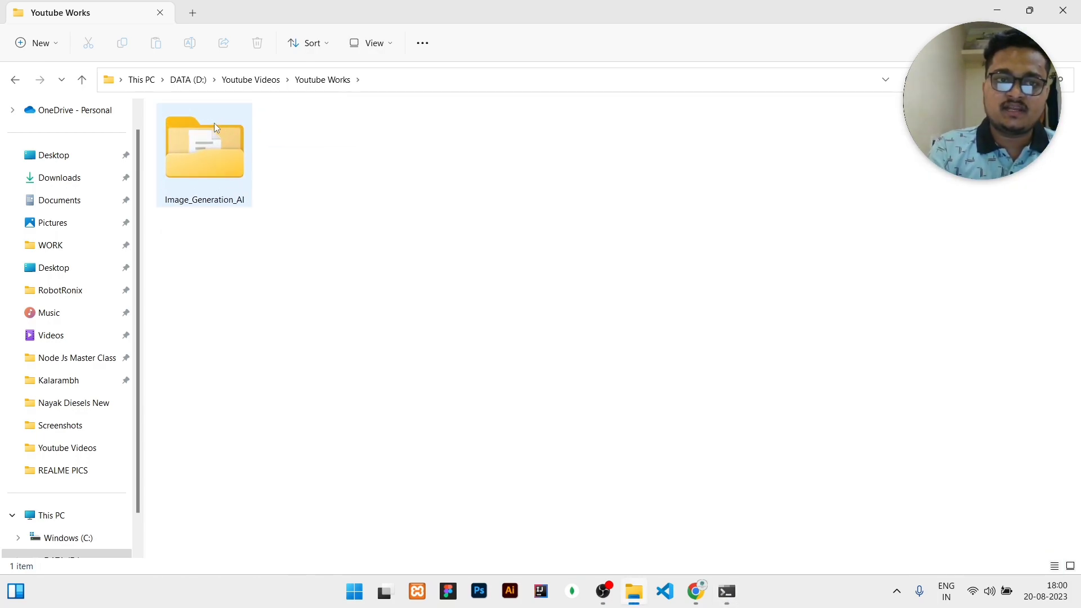
{"action": "scroll", "coordinate": [214, 126], "scroll_direction": "up", "scroll_amount": 1}
{"action": "scroll", "coordinate": [214, 126], "scroll_direction": "up", "scroll_amount": 2}
{"action": "double_click", "coordinate": [214, 135]}
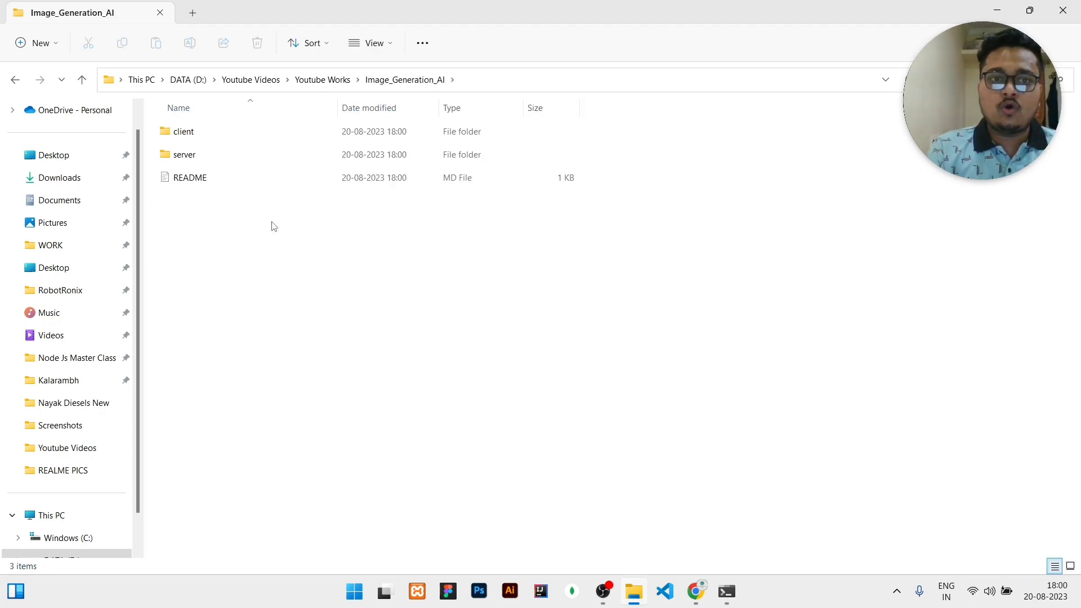
{"action": "double_click", "coordinate": [184, 154]}
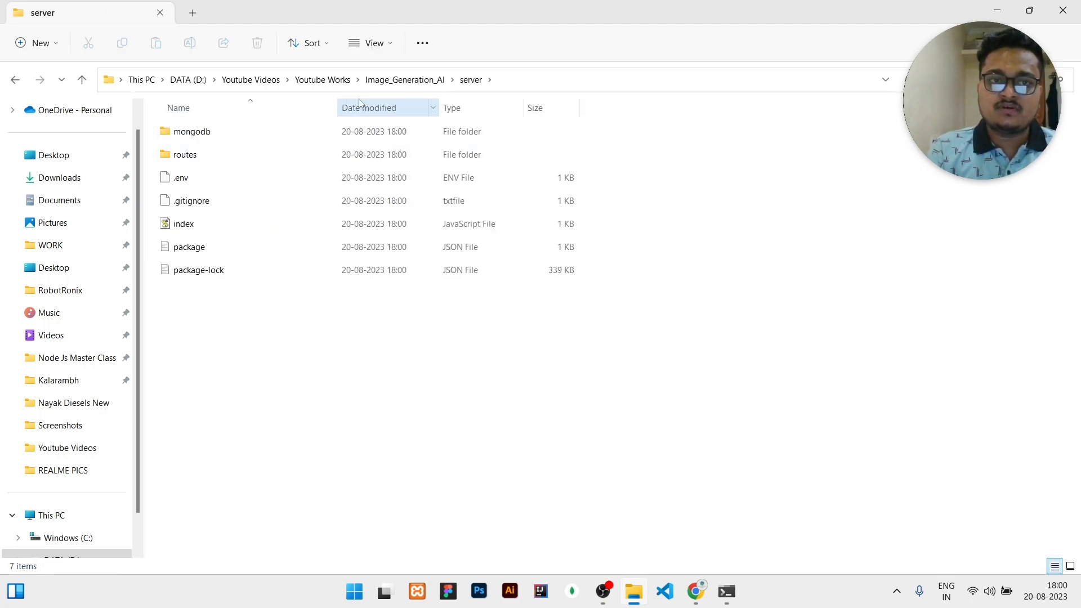
{"action": "left_click", "coordinate": [405, 80]}
{"action": "double_click", "coordinate": [271, 131]}
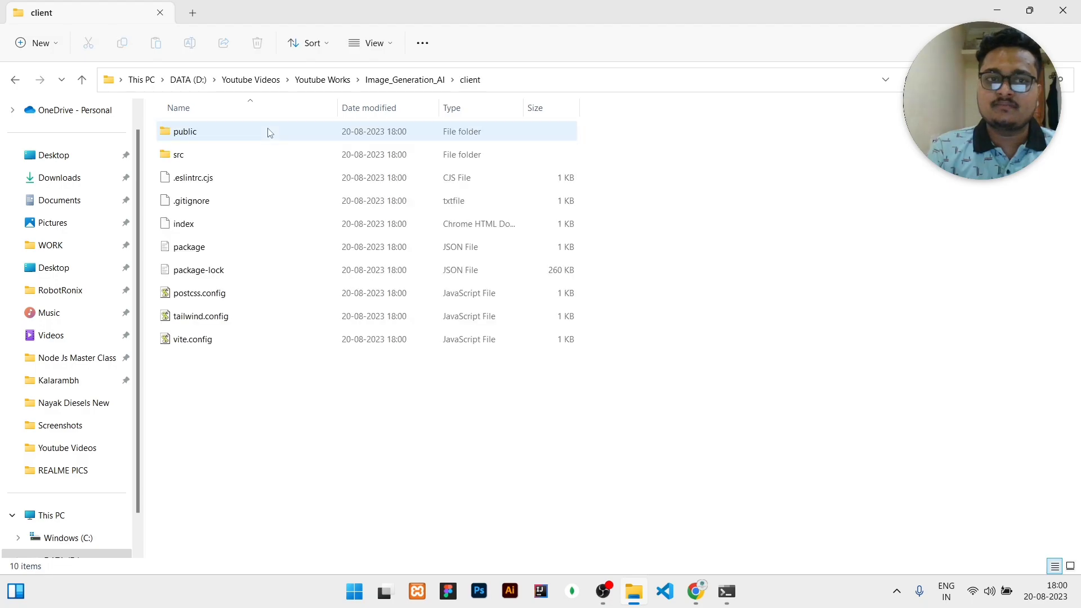
- Restore the PowerShell window showing the finished git clone output
{"action": "left_click", "coordinate": [726, 592]}
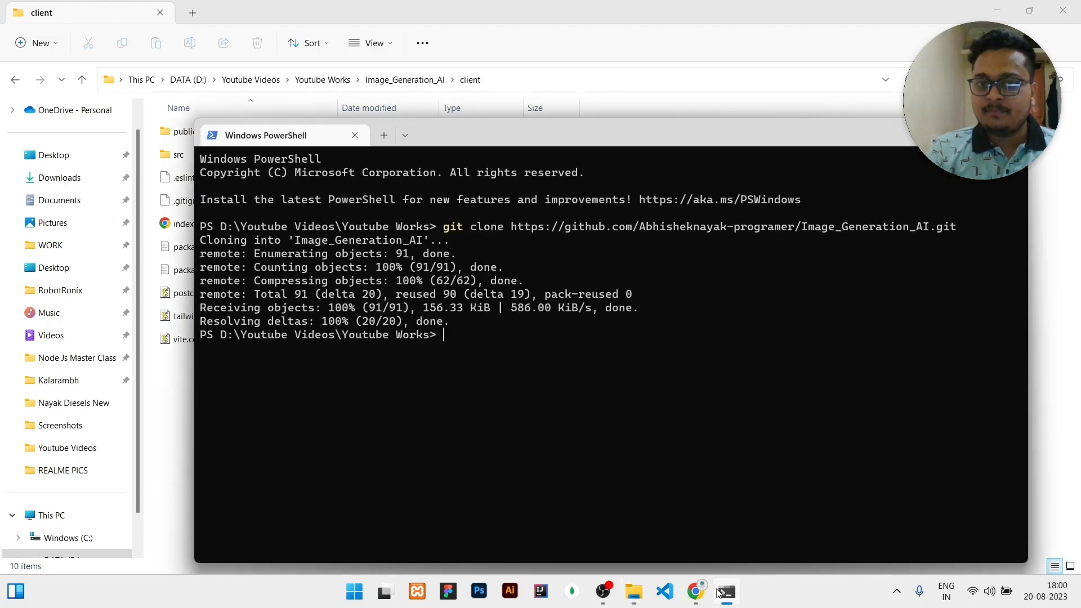